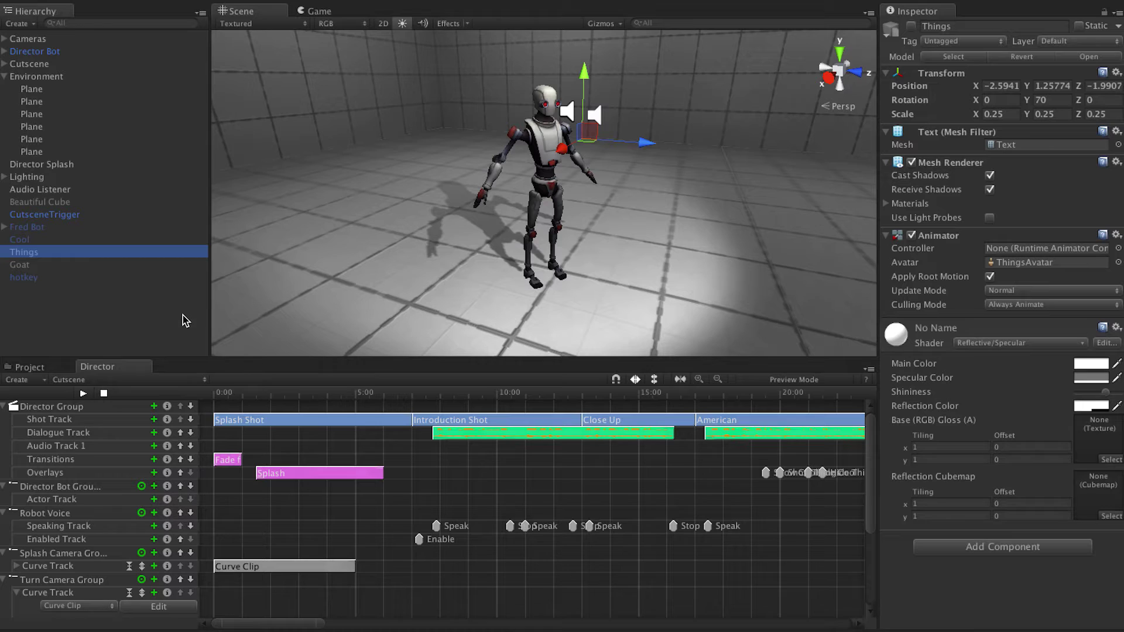
Add the ScreenshotCapturer prefab from the Cinema Director Prefabs folder to the scene hierarchy.
{"action": "left_click", "coordinate": [52, 368]}
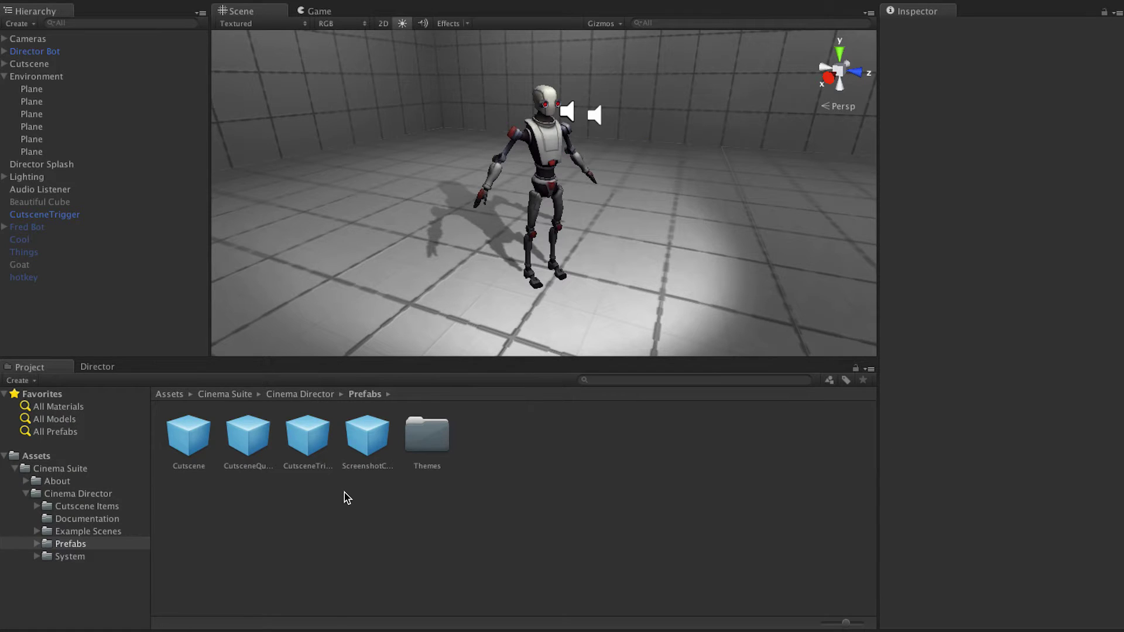
{"action": "left_click", "coordinate": [375, 436]}
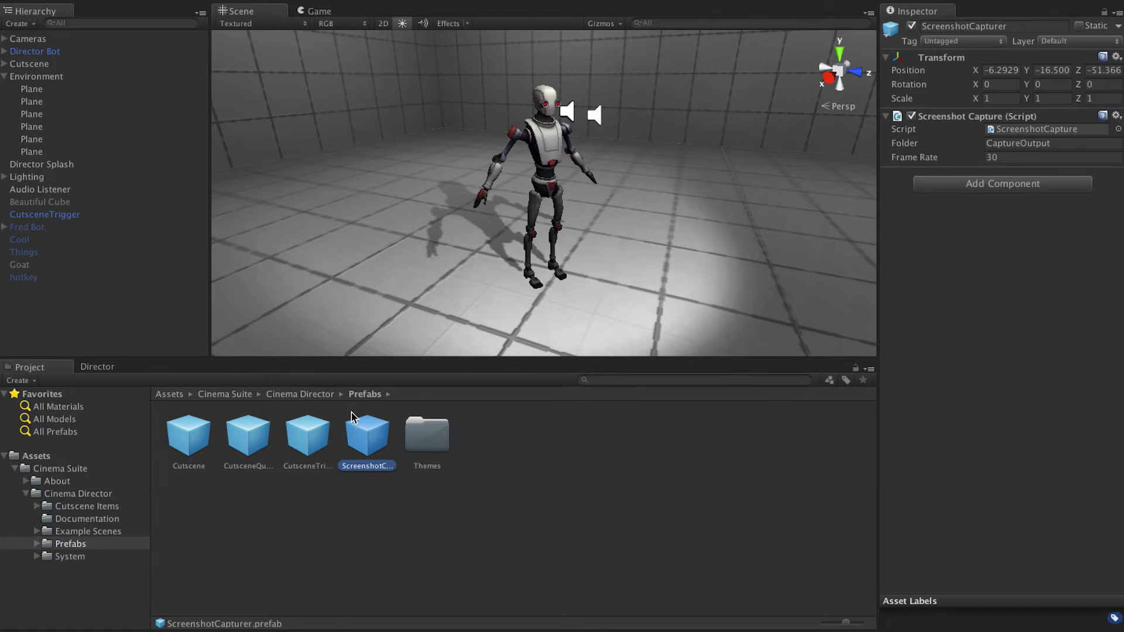
{"action": "left_click", "coordinate": [79, 495]}
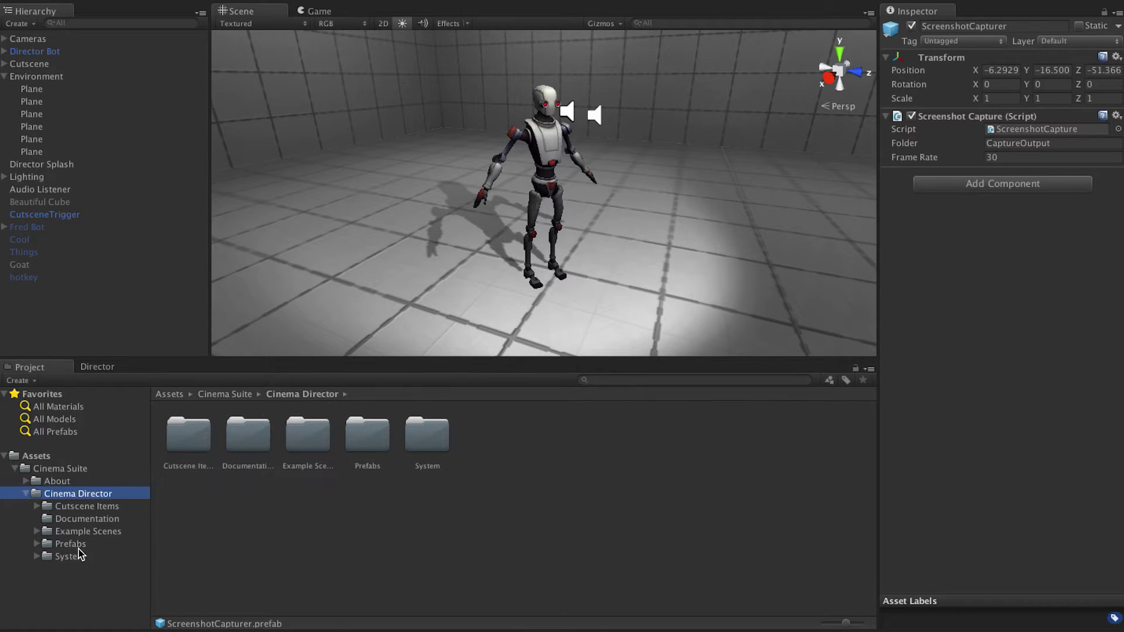
{"action": "double_click", "coordinate": [366, 434]}
{"action": "left_click", "coordinate": [369, 439]}
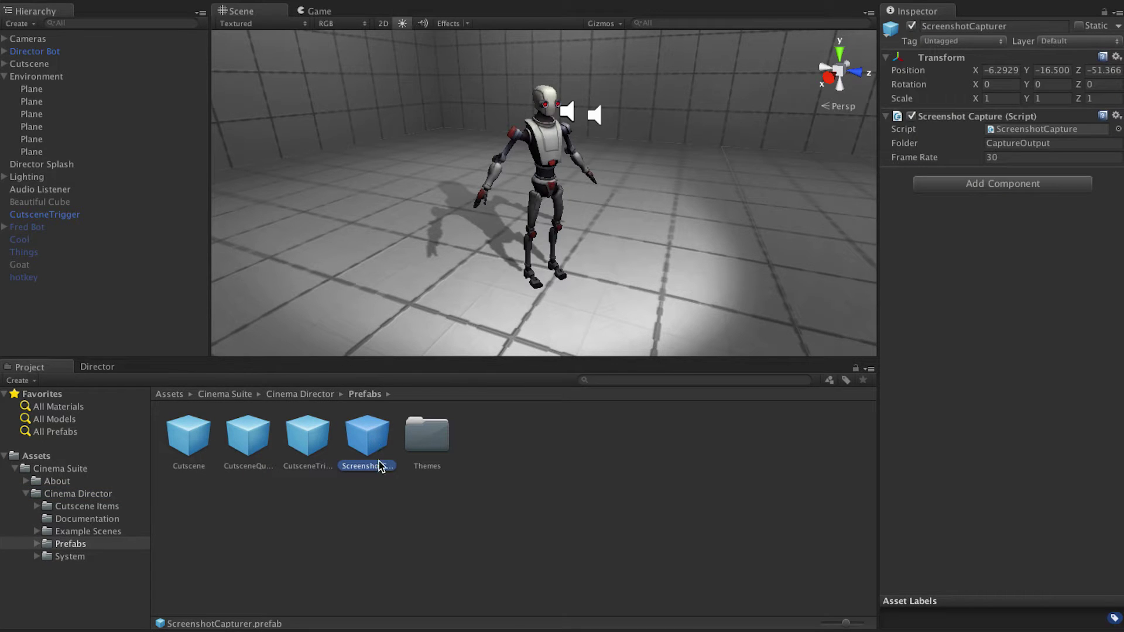
{"action": "left_click_drag", "start_coordinate": [373, 443], "coordinate": [23, 176]}
Set the frame rate of the scene's ScreenshotCapturer to 24 and play the scene to capture its frames.
{"action": "left_click", "coordinate": [46, 177]}
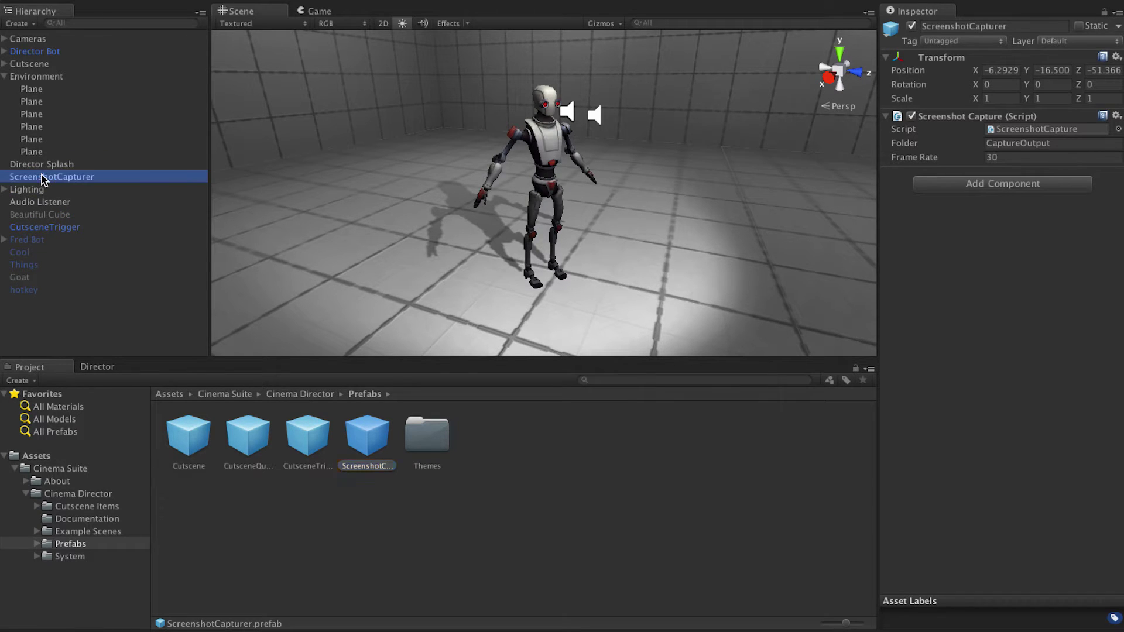
{"action": "left_click", "coordinate": [985, 173]}
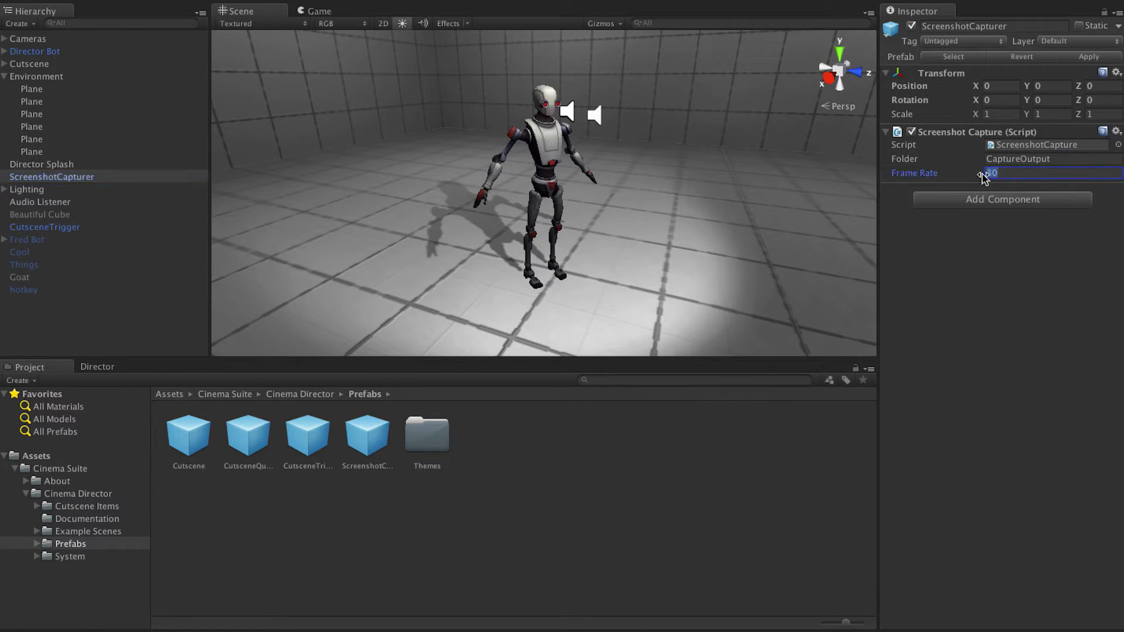
{"action": "type", "text": "24"}
{"action": "left_click", "coordinate": [1050, 314]}
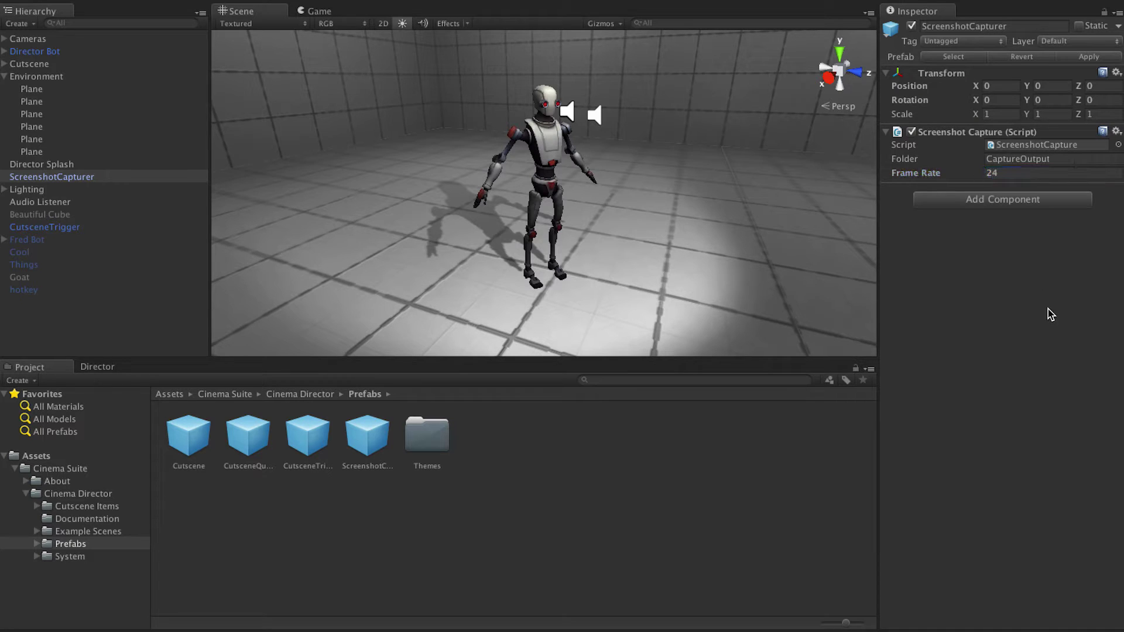
{"action": "left_click", "coordinate": [1038, 159]}
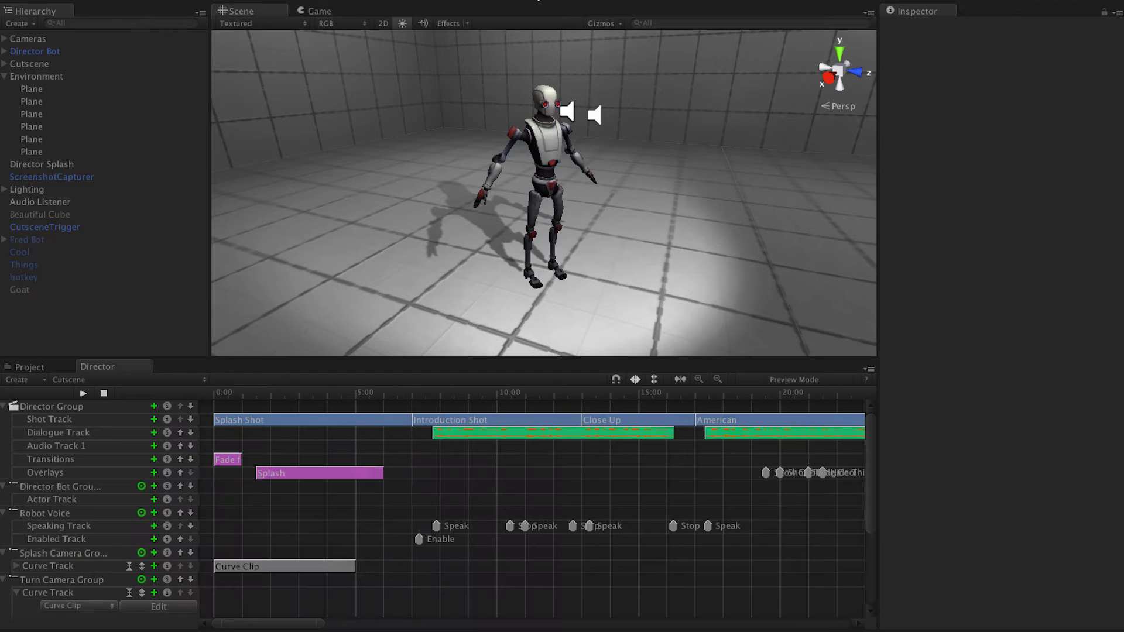
{"action": "left_click", "coordinate": [539, 0]}
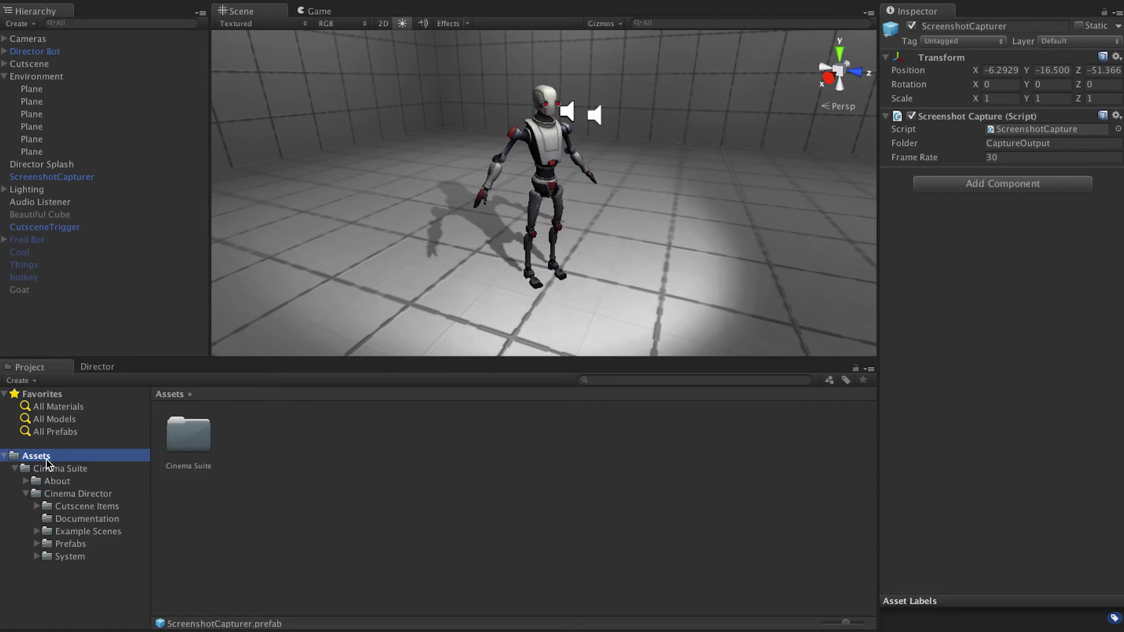
Reveal the project's Assets folder in Finder and open the neighbouring CaptureOutput folder.
{"action": "right_click", "coordinate": [46, 459]}
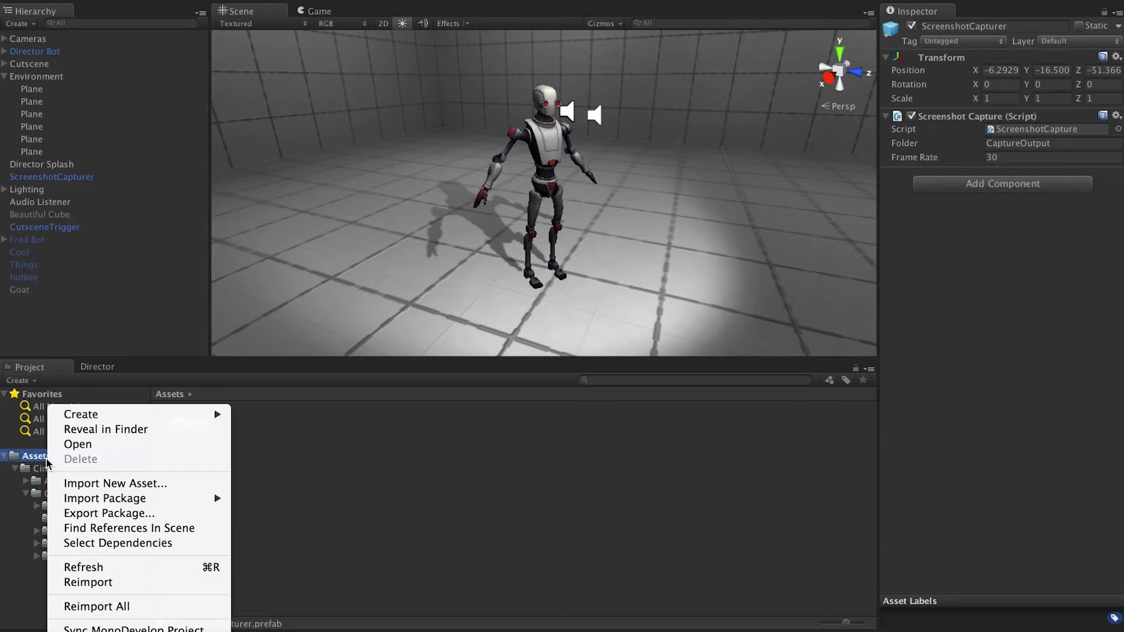
{"action": "left_click", "coordinate": [132, 430]}
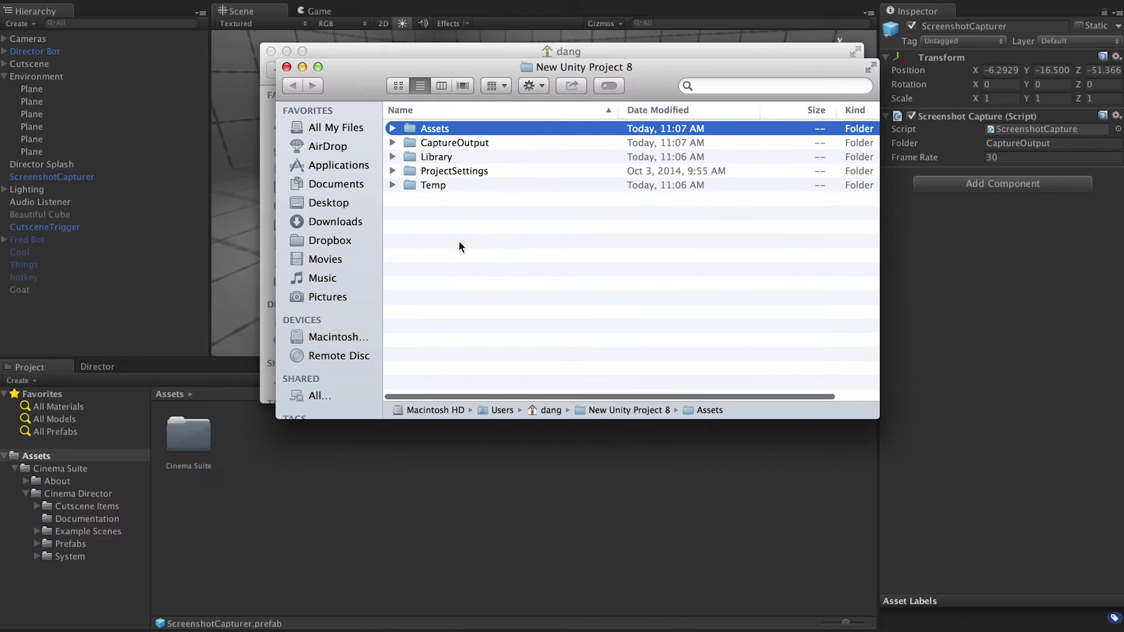
{"action": "left_click", "coordinate": [271, 51]}
{"action": "left_click_drag", "start_coordinate": [354, 85], "coordinate": [342, 86]}
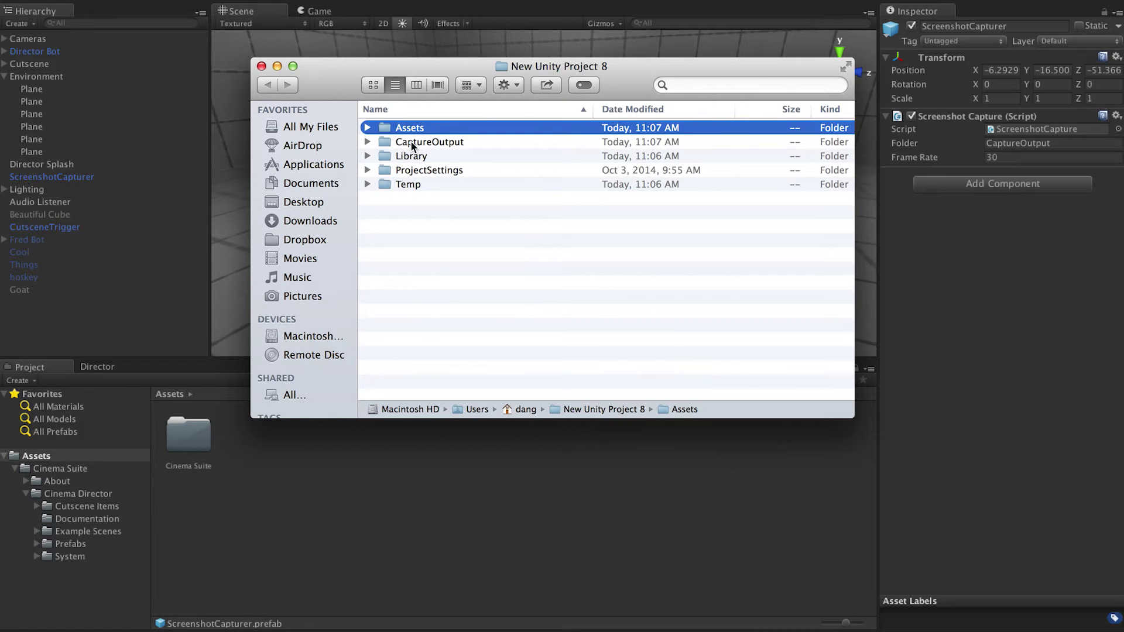
{"action": "left_click", "coordinate": [431, 141]}
{"action": "double_click", "coordinate": [432, 142]}
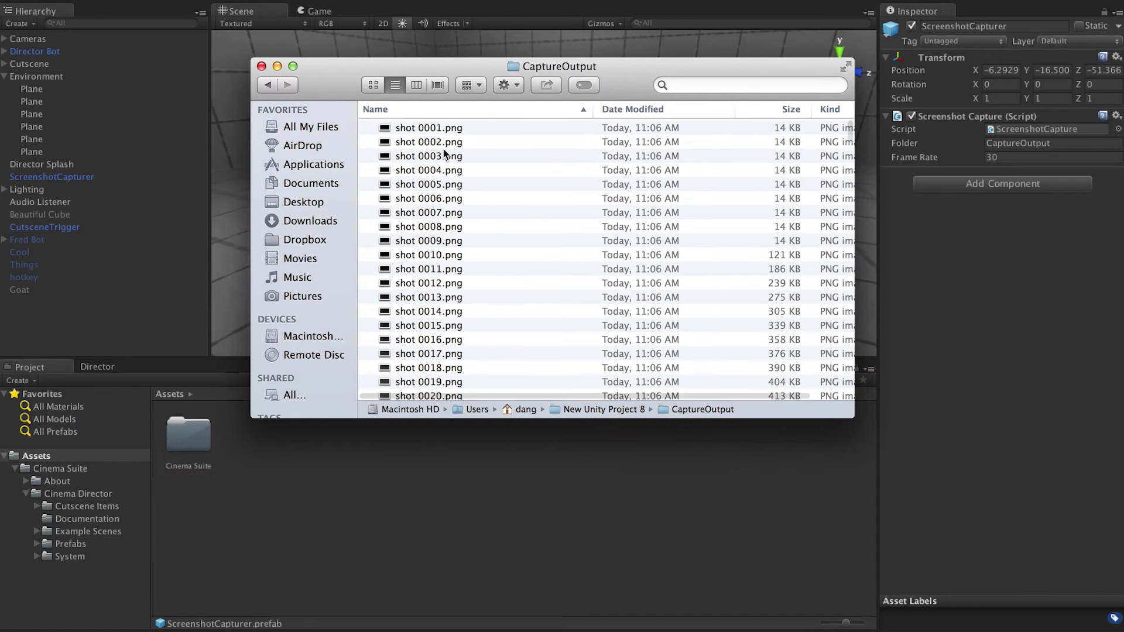
Examine the captured PNG shots in CaptureOutput, previewing the images backwards from near the end of the sequence.
{"action": "left_click", "coordinate": [441, 132]}
{"action": "scroll", "coordinate": [448, 170], "scroll_direction": "down", "scroll_amount": 20}
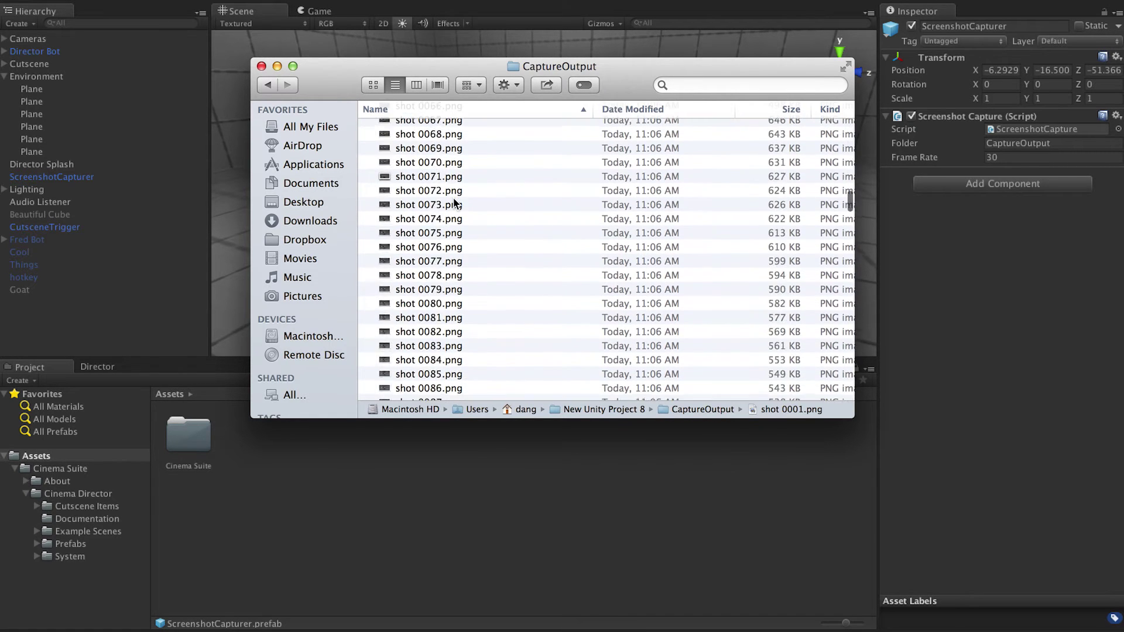
{"action": "left_click", "coordinate": [461, 349]}
{"action": "scroll", "coordinate": [461, 350], "scroll_direction": "up", "scroll_amount": 20}
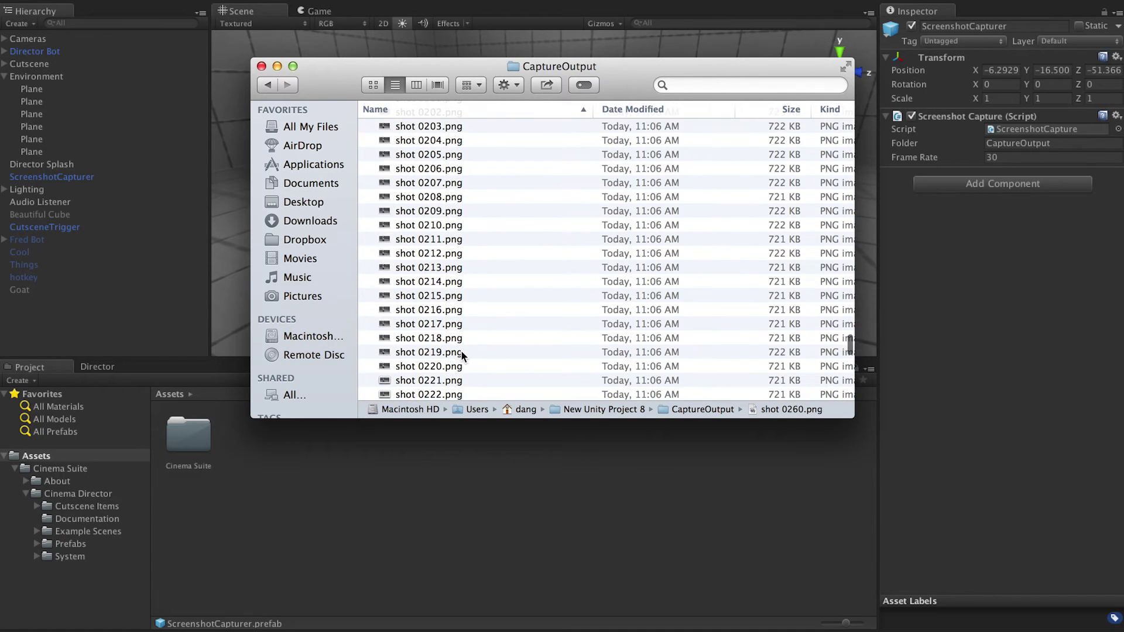
{"action": "scroll", "coordinate": [461, 354], "scroll_direction": "up", "scroll_amount": 5}
{"action": "scroll", "coordinate": [460, 353], "scroll_direction": "down", "scroll_amount": 20}
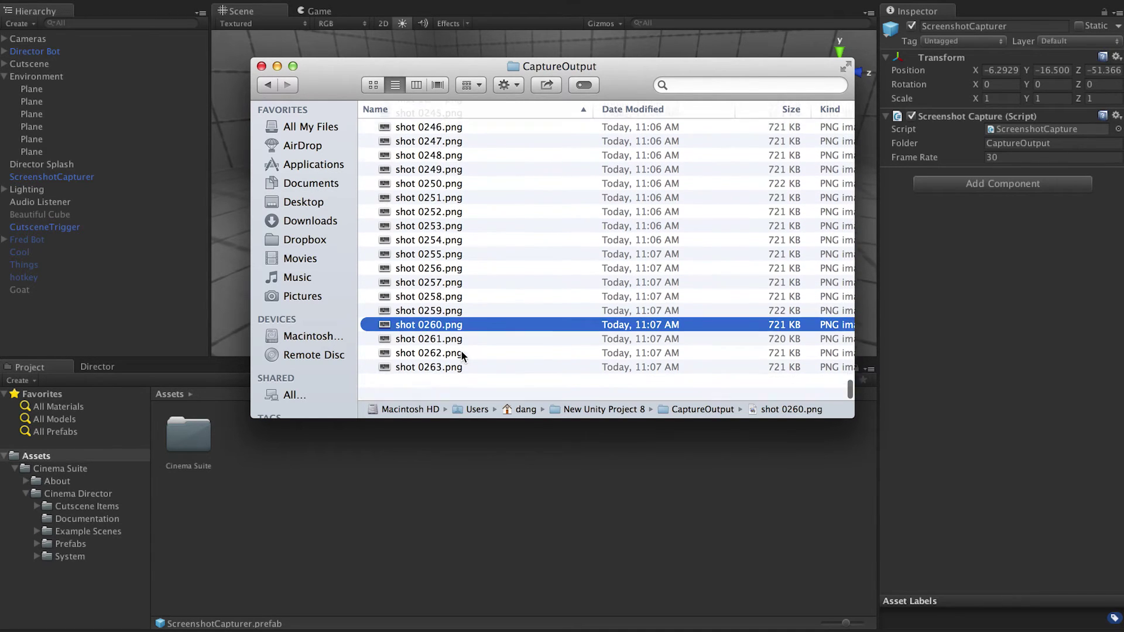
{"action": "left_click", "coordinate": [458, 310]}
{"action": "key", "text": "space"}
{"action": "key", "text": "Up"}
{"action": "key", "text": "Up"}
{"action": "key", "text": "Up"}
{"action": "key", "text": "Up"}
{"action": "key", "text": "Up"}
{"action": "key", "text": "Up"}
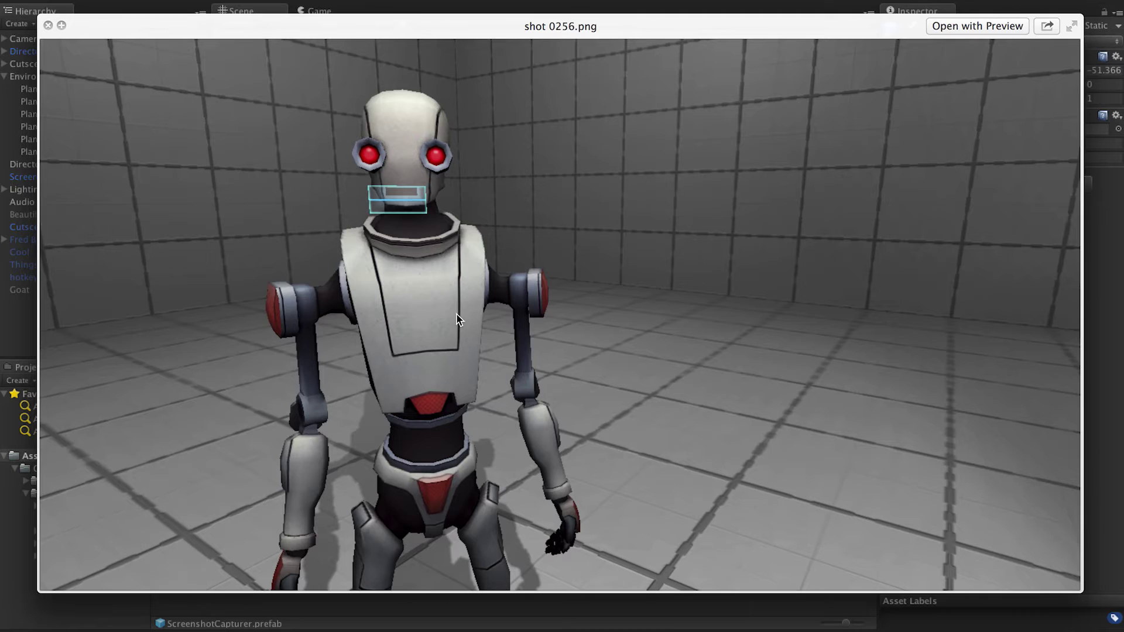
{"action": "key", "text": "Up"}
{"action": "key", "text": "Up"}
{"action": "key", "text": "Up"}
{"action": "key", "text": "Up"}
{"action": "key", "text": "Up"}
{"action": "key", "text": "Up"}
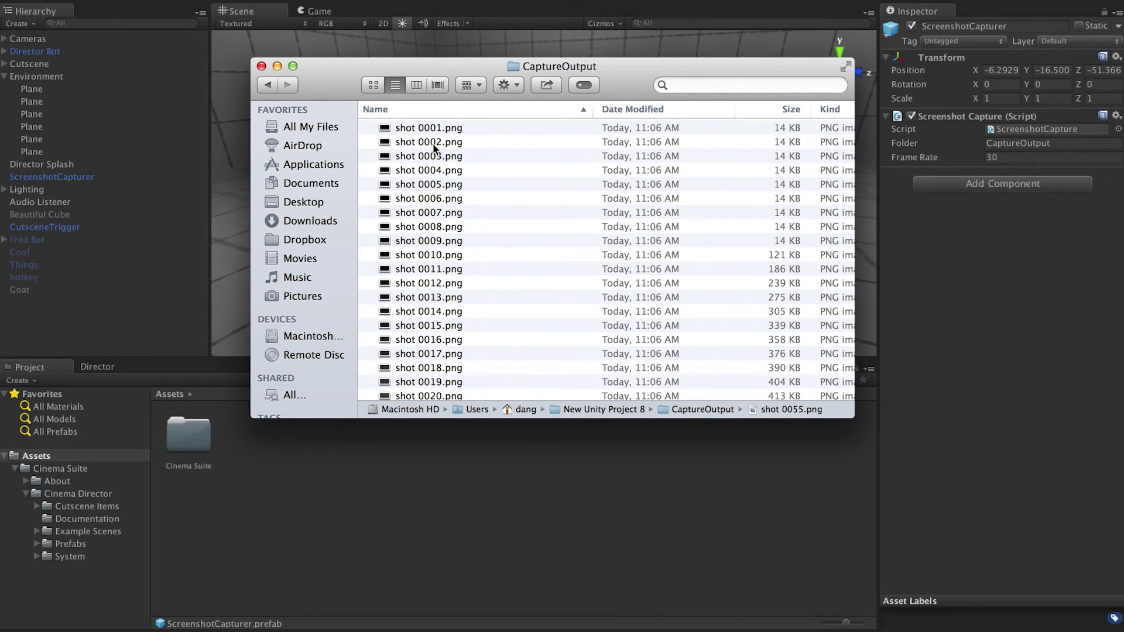
Switch to After Effects, start a file import, and find and open the CaptureOutput folder.
{"action": "left_click", "coordinate": [644, 614]}
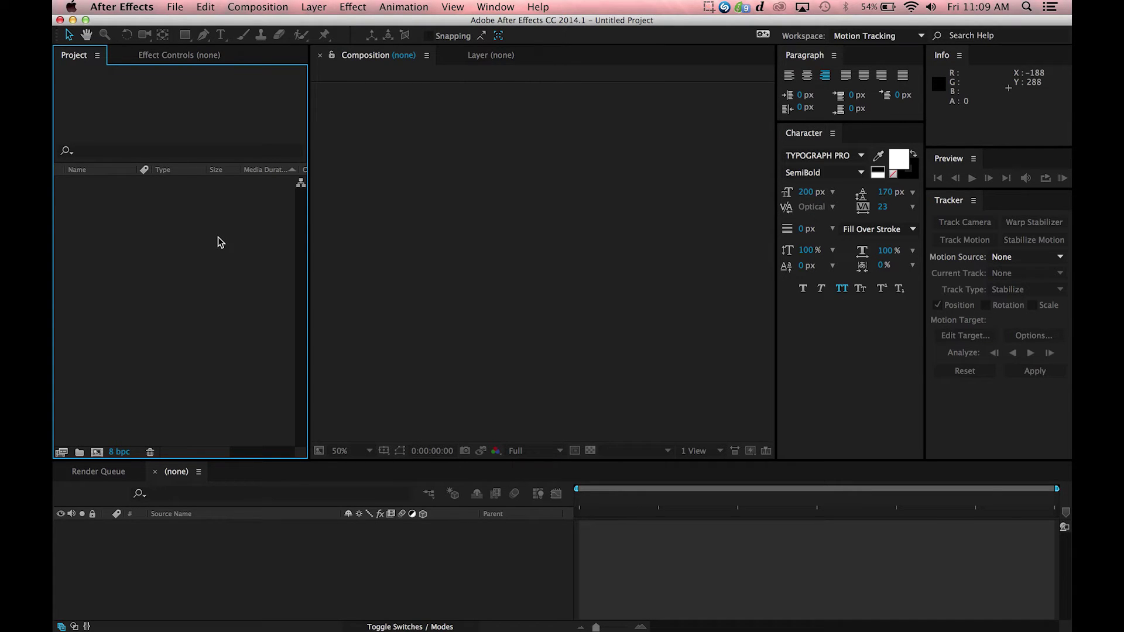
{"action": "left_click", "coordinate": [175, 6]}
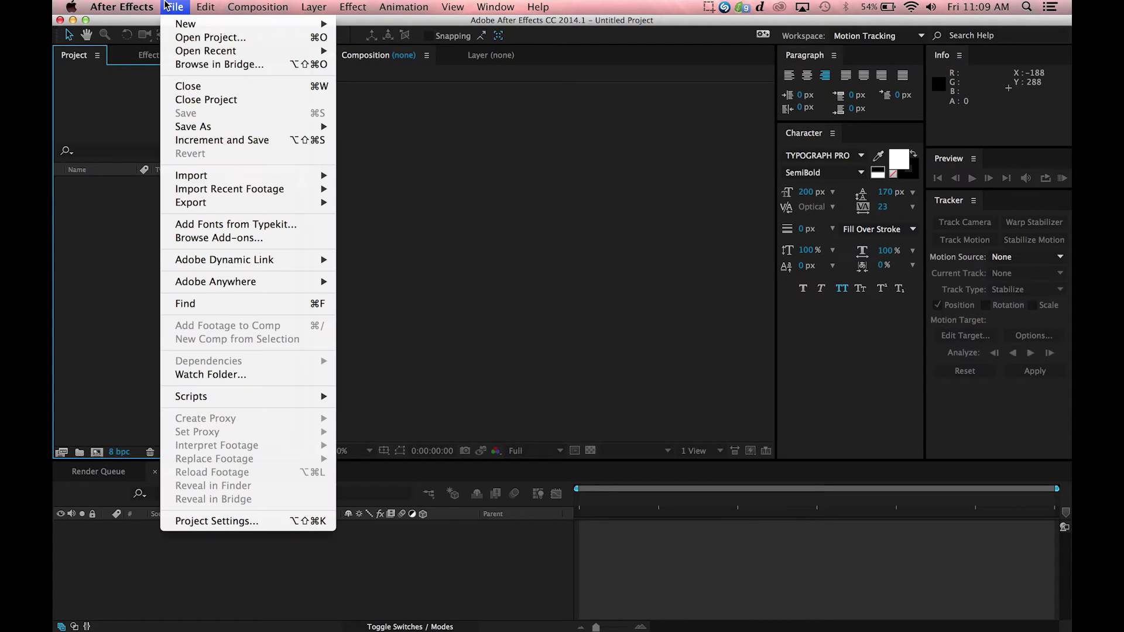
{"action": "mouse_move", "coordinate": [201, 177]}
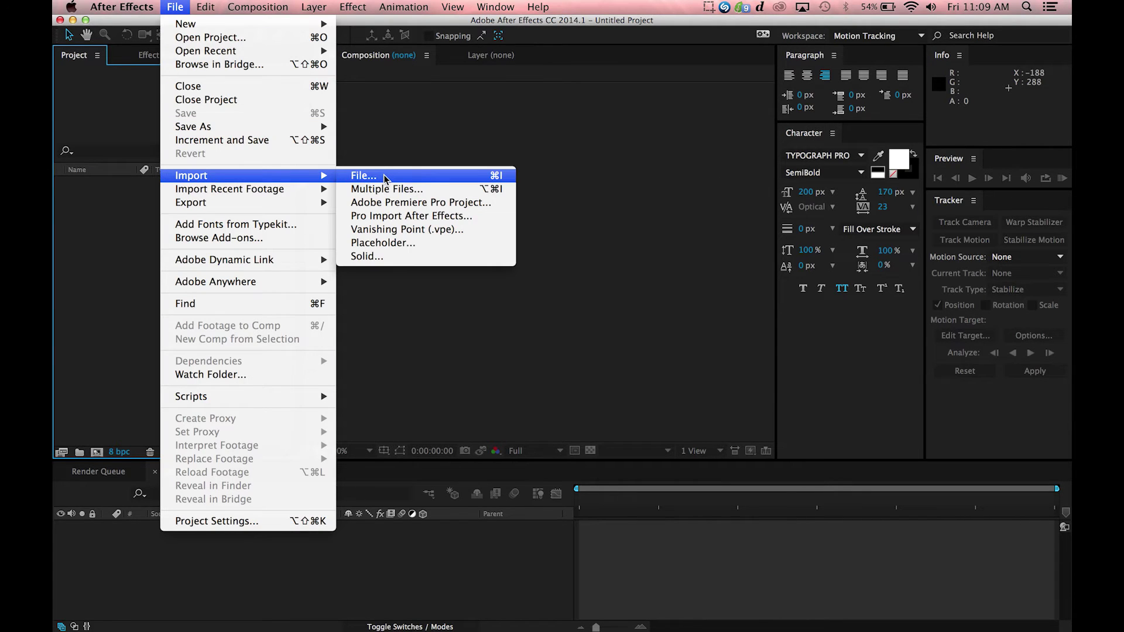
{"action": "left_click", "coordinate": [445, 173]}
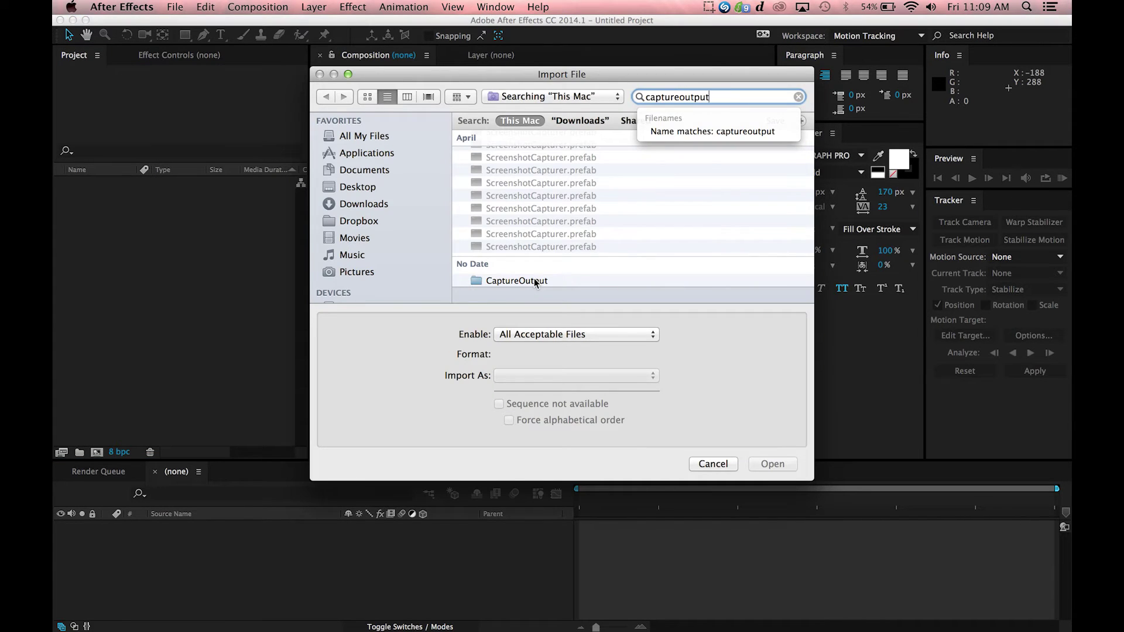
{"action": "double_click", "coordinate": [534, 281]}
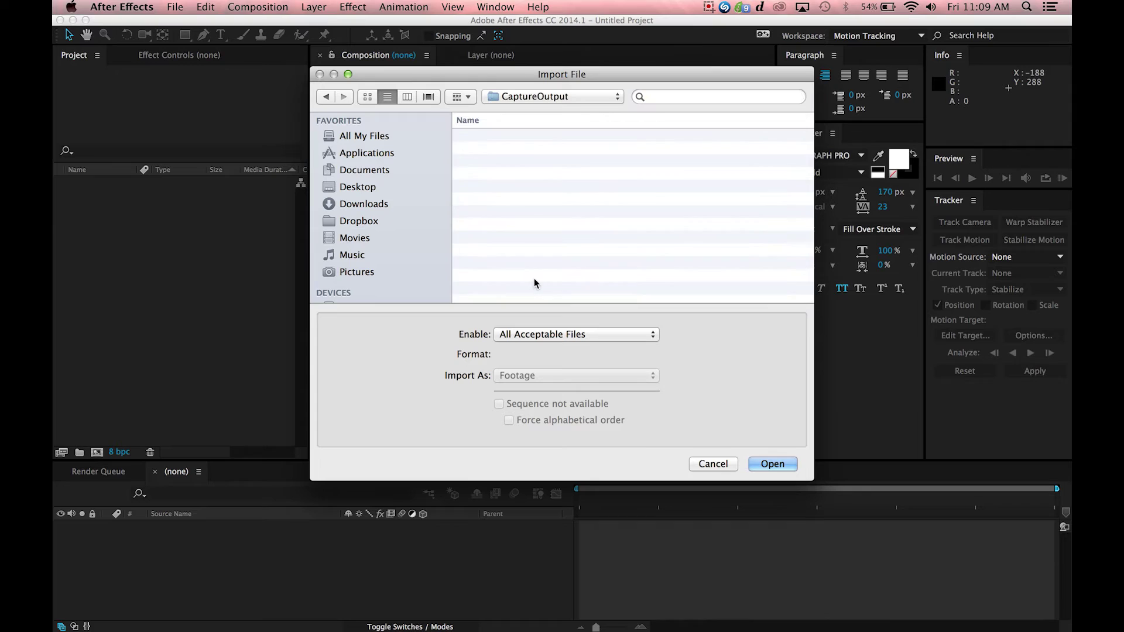
{"action": "scroll", "coordinate": [534, 173], "scroll_direction": "down", "scroll_amount": 5}
{"action": "scroll", "coordinate": [533, 173], "scroll_direction": "up", "scroll_amount": 10}
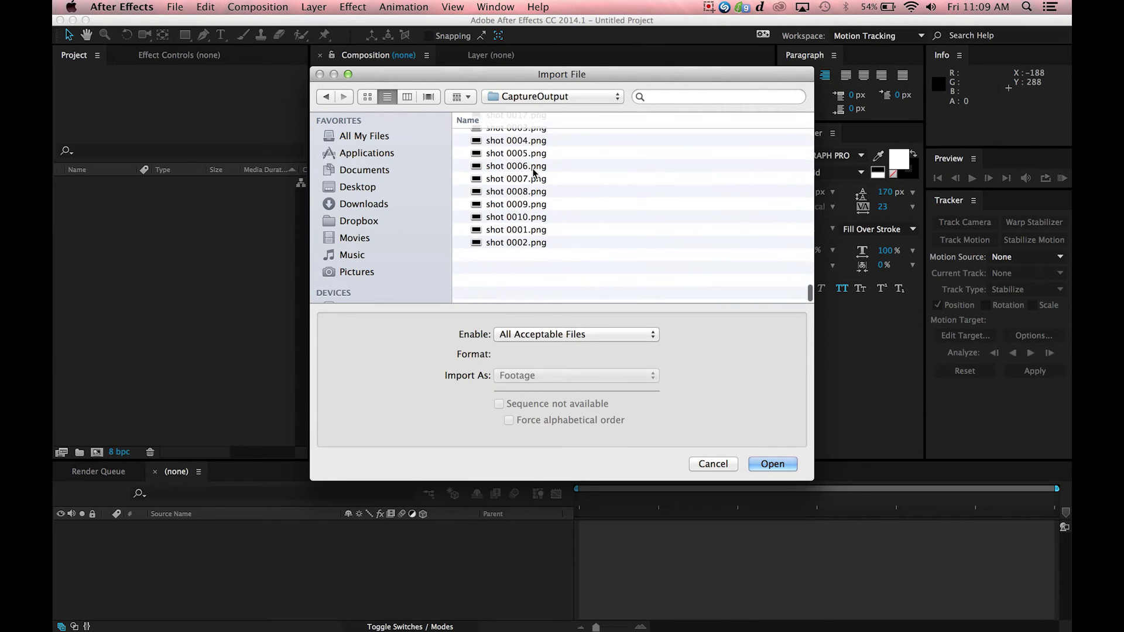
Select all shots from 0001 to 0263 and import them as a PNG sequence.
{"action": "left_click", "coordinate": [531, 285]}
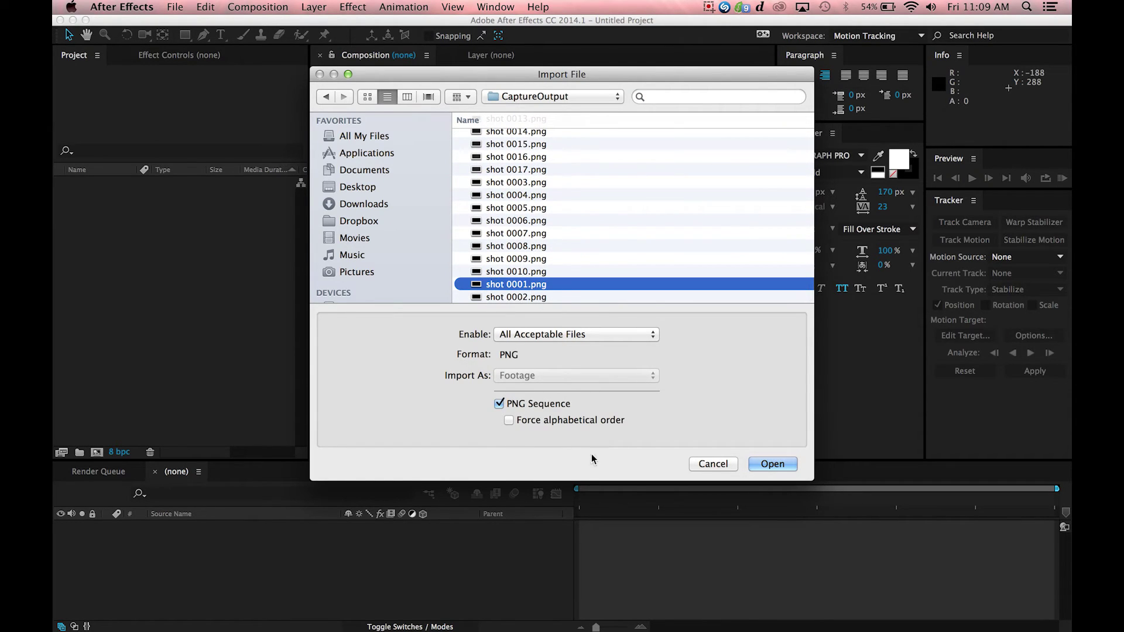
{"action": "scroll", "coordinate": [578, 293], "scroll_direction": "up", "scroll_amount": 3}
{"action": "scroll", "coordinate": [578, 293], "scroll_direction": "up", "scroll_amount": 10}
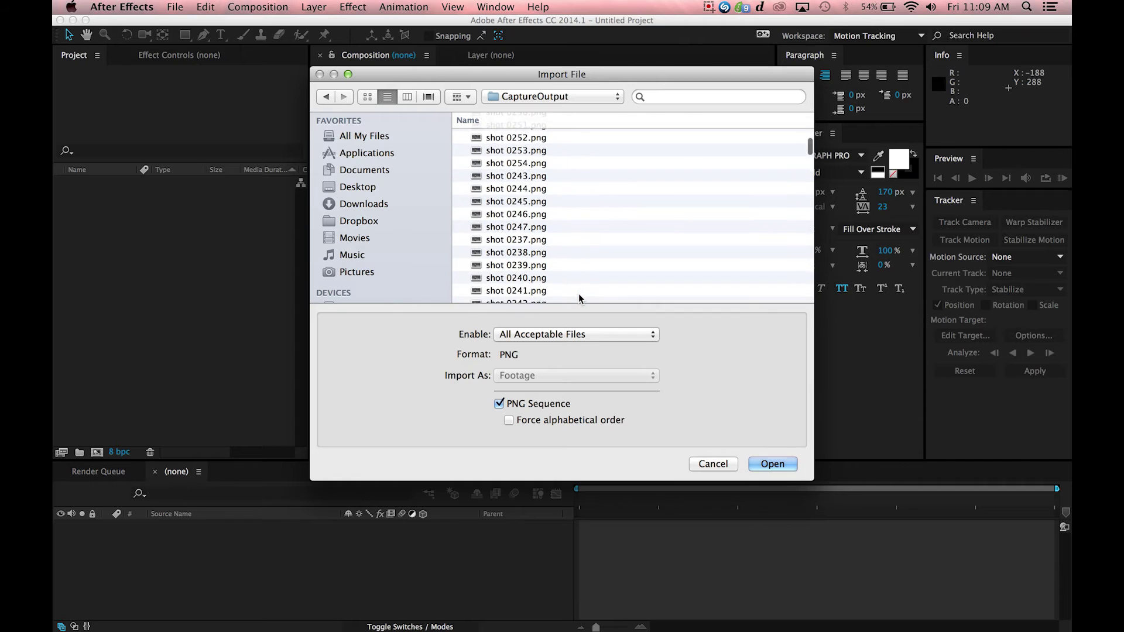
{"action": "left_click", "coordinate": [578, 291], "text": "shift"}
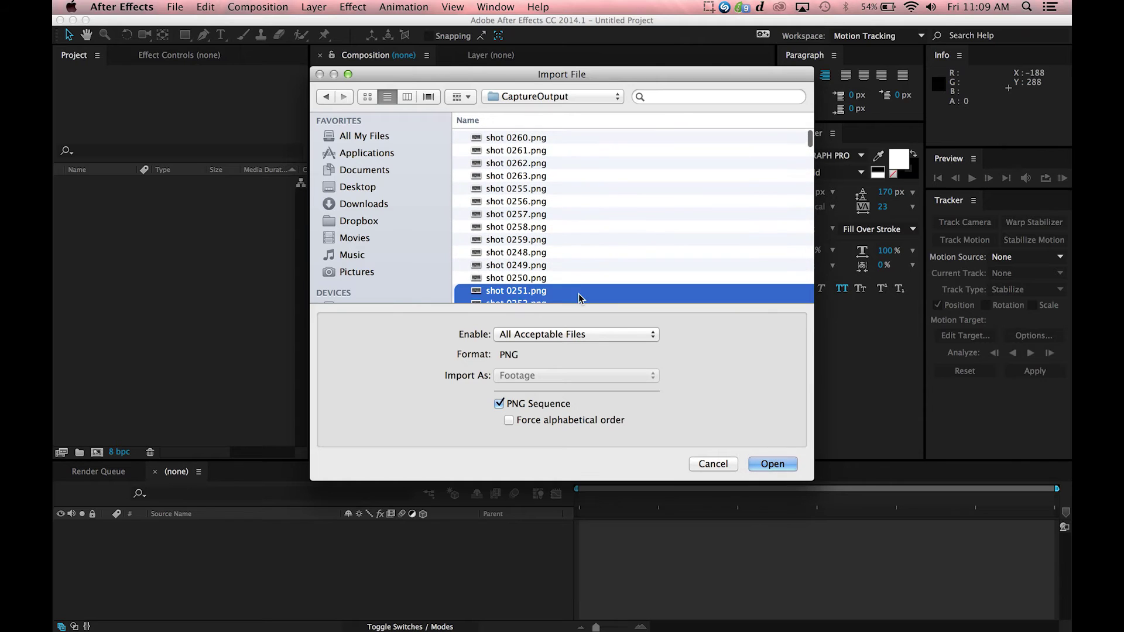
{"action": "left_click", "coordinate": [534, 141], "text": "shift"}
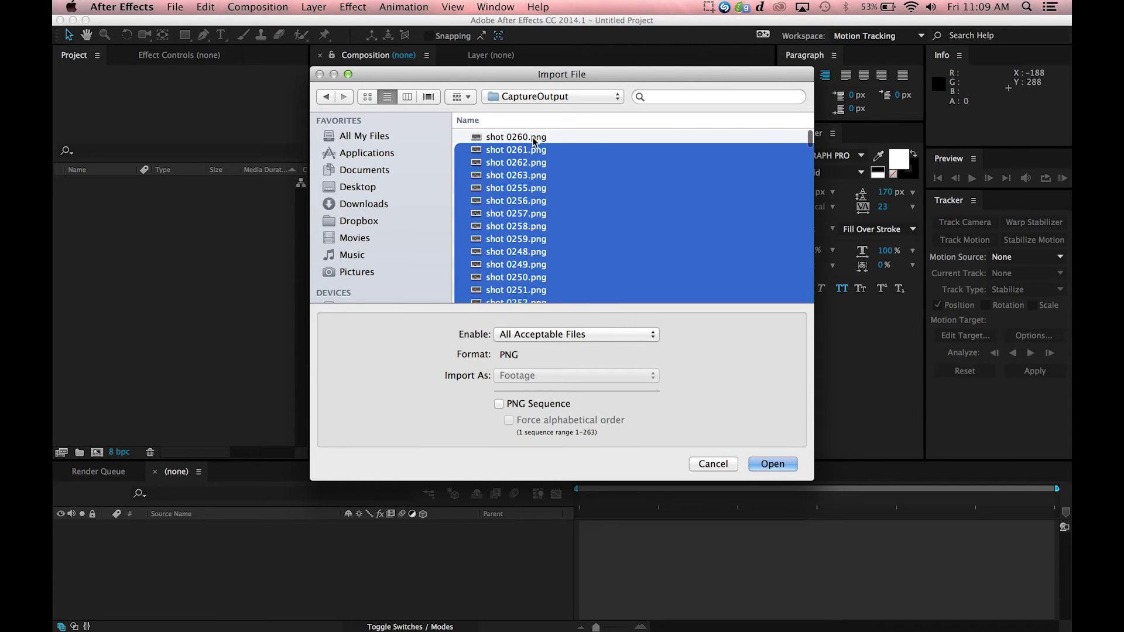
{"action": "left_click", "coordinate": [498, 403]}
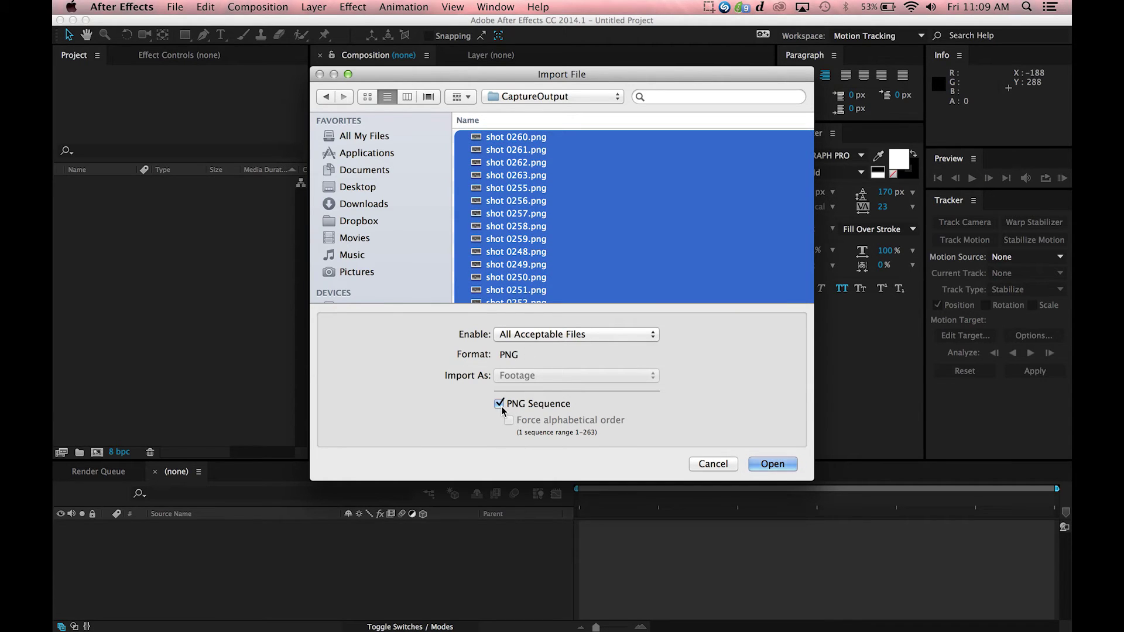
{"action": "left_click", "coordinate": [776, 467]}
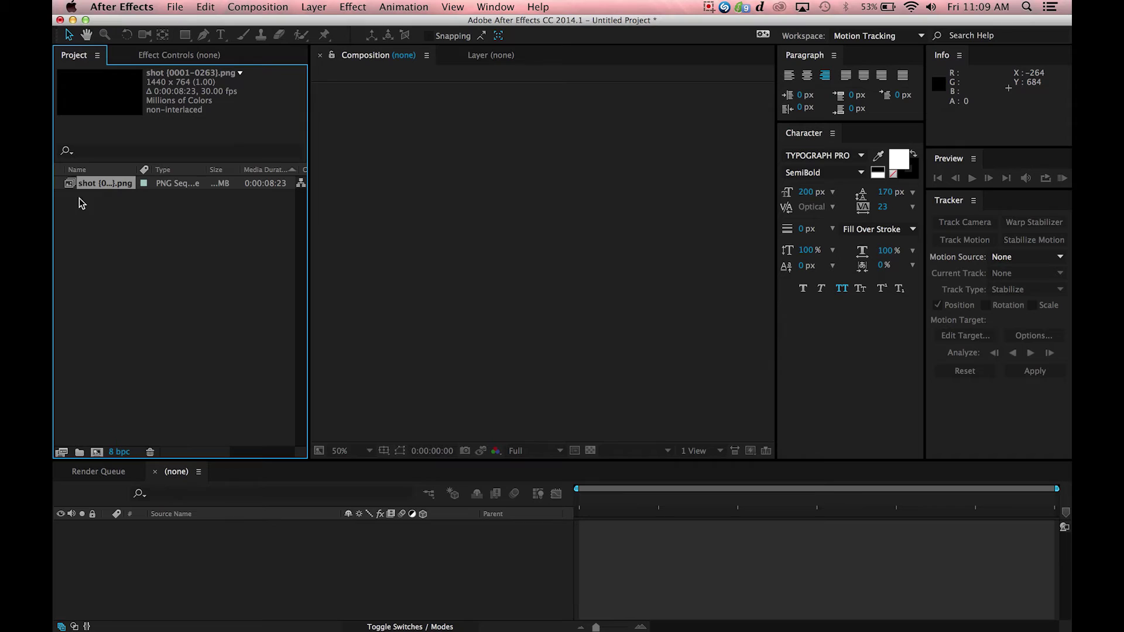
Create a new composition from the imported PNG sequence.
{"action": "left_click_drag", "start_coordinate": [71, 181], "coordinate": [97, 452]}
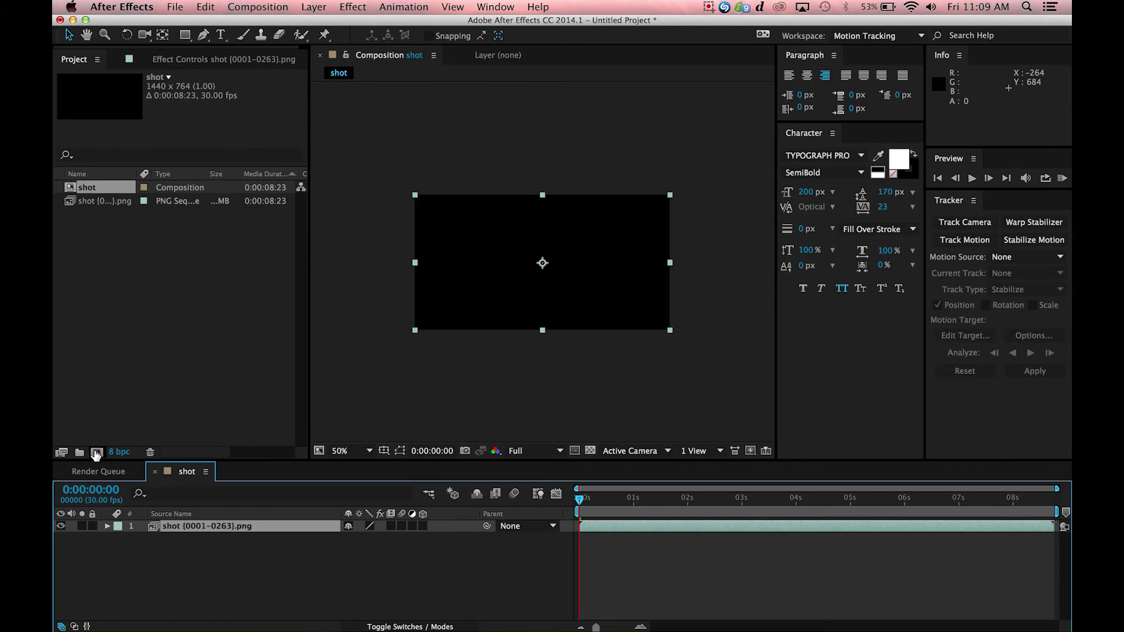
{"action": "left_click", "coordinate": [371, 327]}
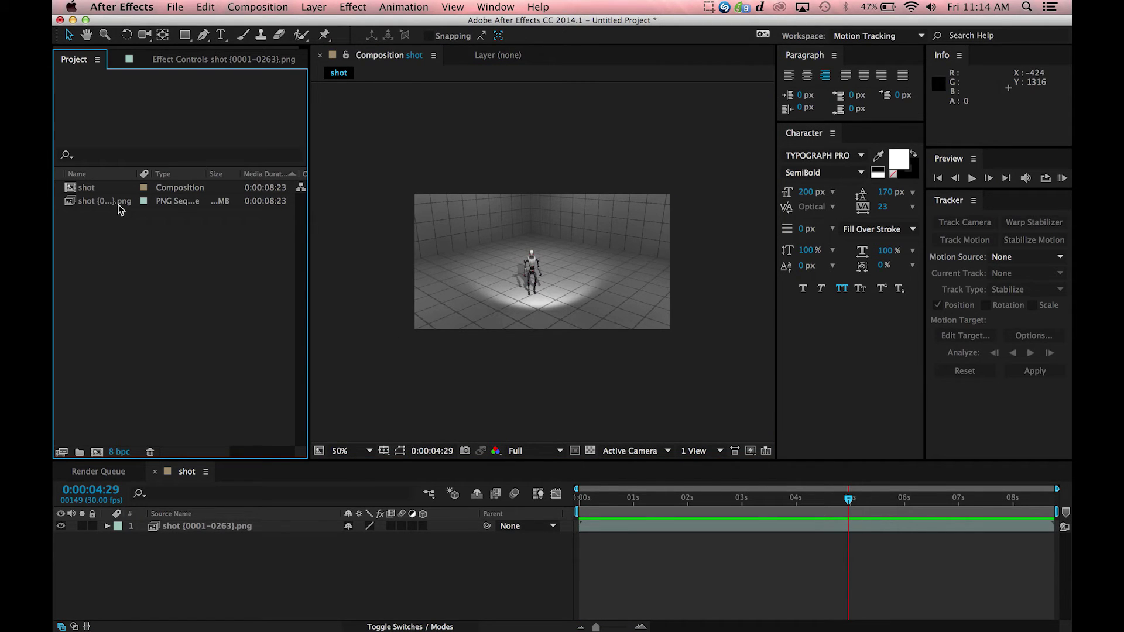
Interpret the PNG sequence footage with an assumed frame rate of 24 frames per second.
{"action": "right_click", "coordinate": [120, 208]}
{"action": "mouse_move", "coordinate": [180, 303]}
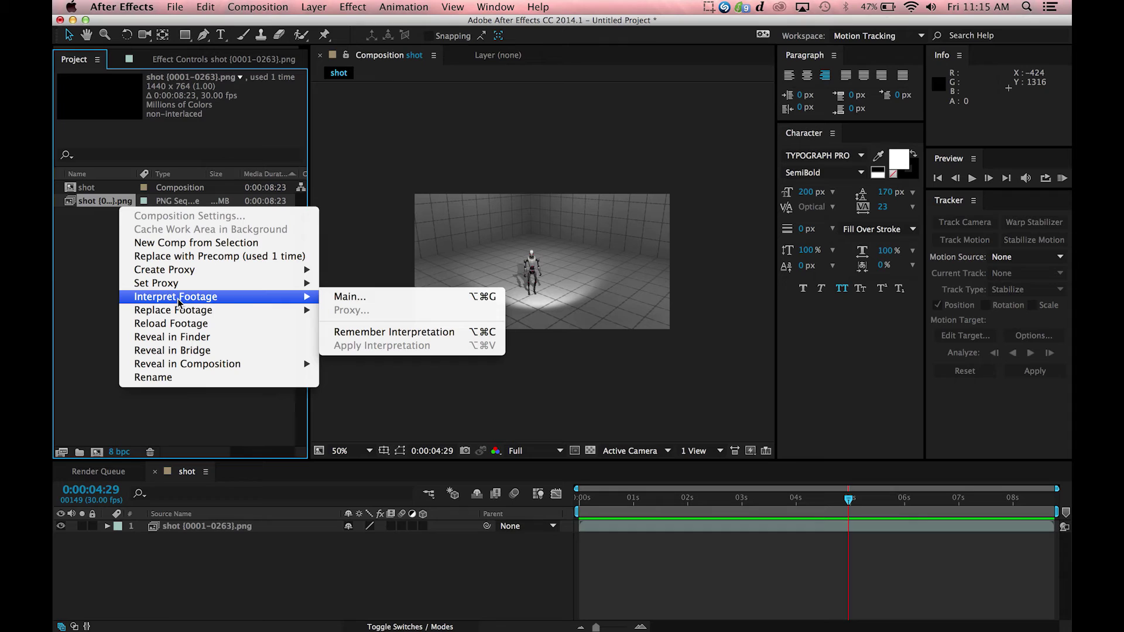
{"action": "left_click", "coordinate": [349, 296]}
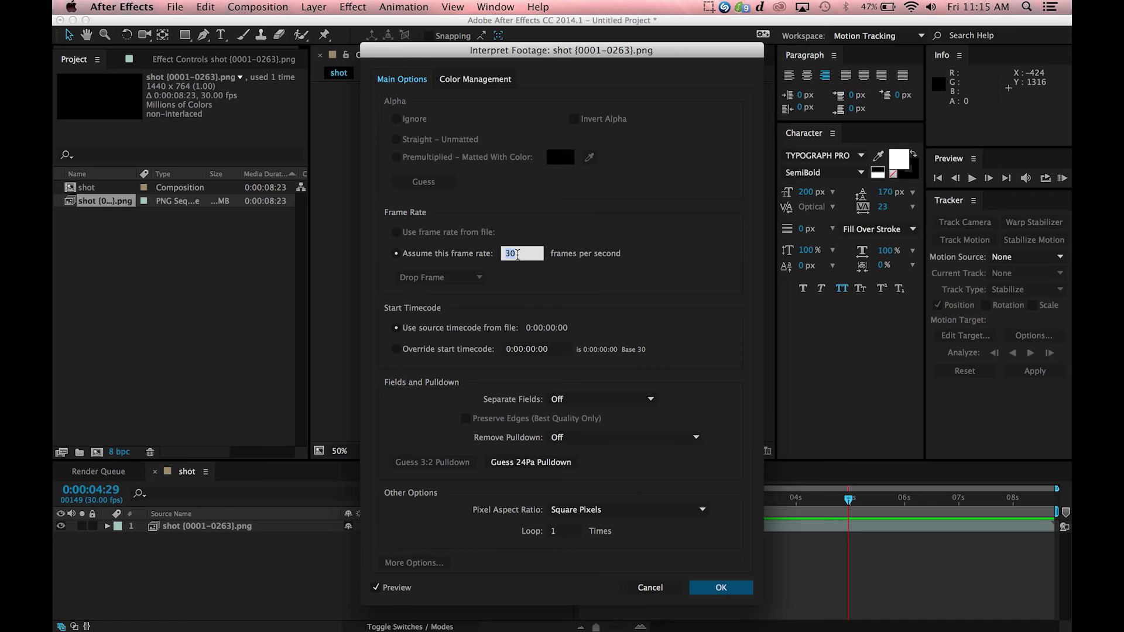
{"action": "type", "text": "24"}
{"action": "key", "text": "Return"}
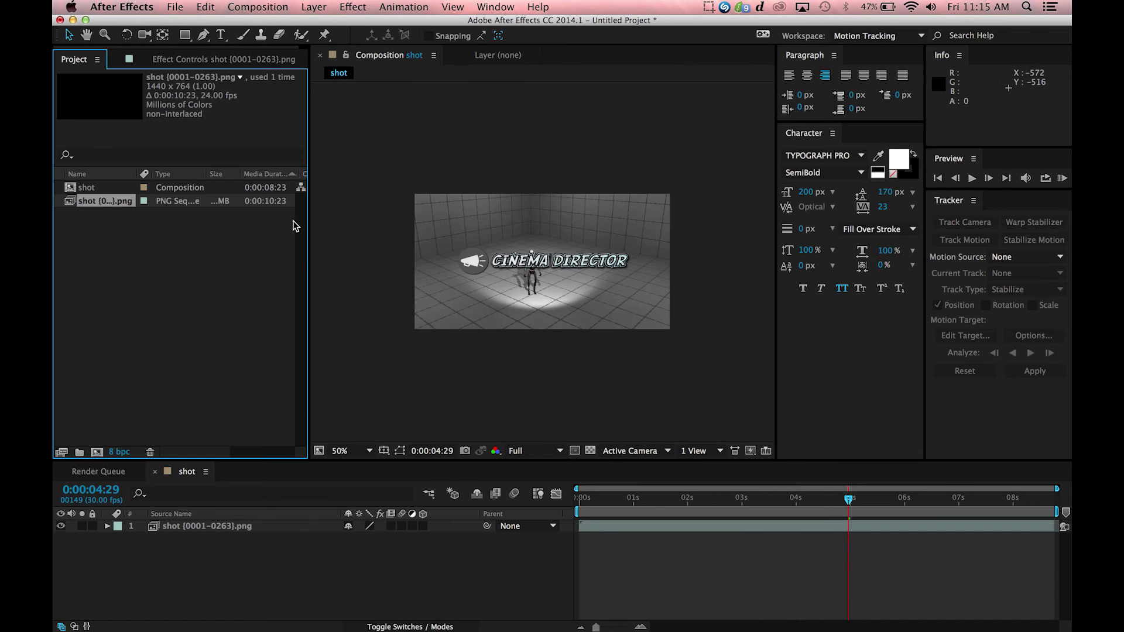
Add the shot composition to the render queue.
{"action": "left_click", "coordinate": [257, 6]}
{"action": "left_click", "coordinate": [386, 182]}
{"action": "left_click", "coordinate": [313, 7]}
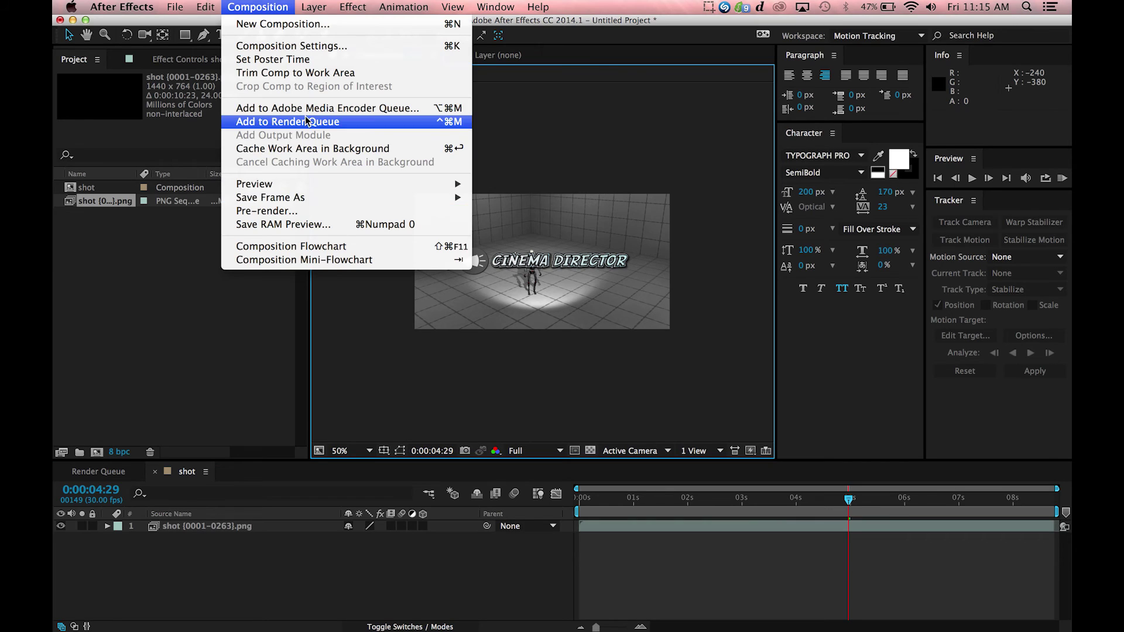
{"action": "left_click", "coordinate": [306, 121]}
Set the queued shot composition's QuickTime output module to the H.264 video codec and start the render.
{"action": "left_click", "coordinate": [175, 599]}
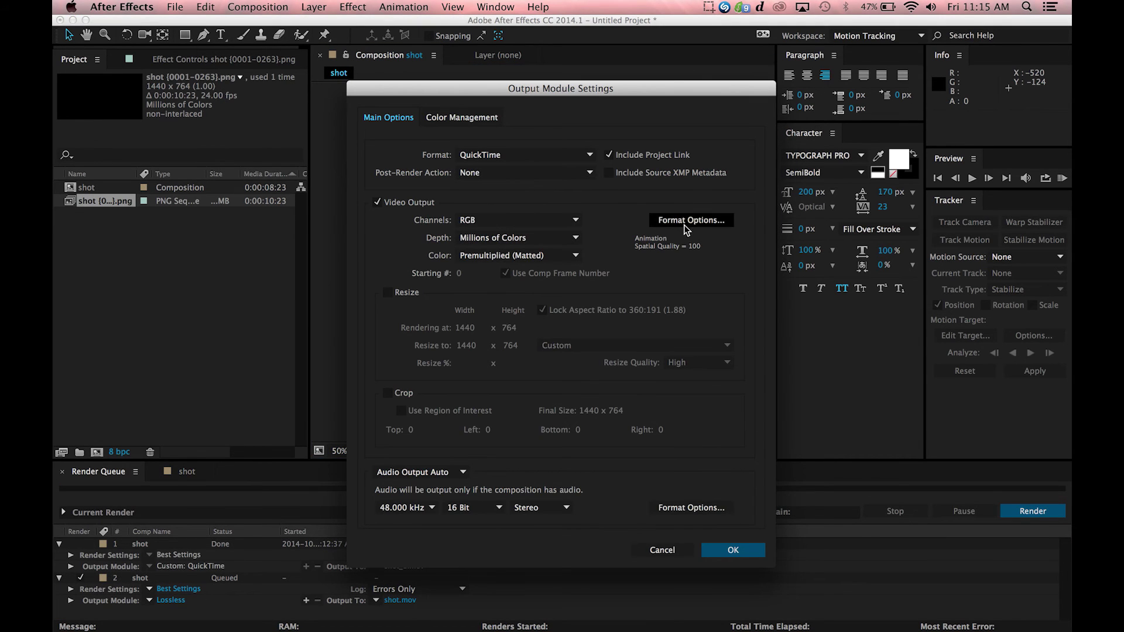
{"action": "left_click", "coordinate": [691, 220]}
{"action": "left_click", "coordinate": [352, 160]}
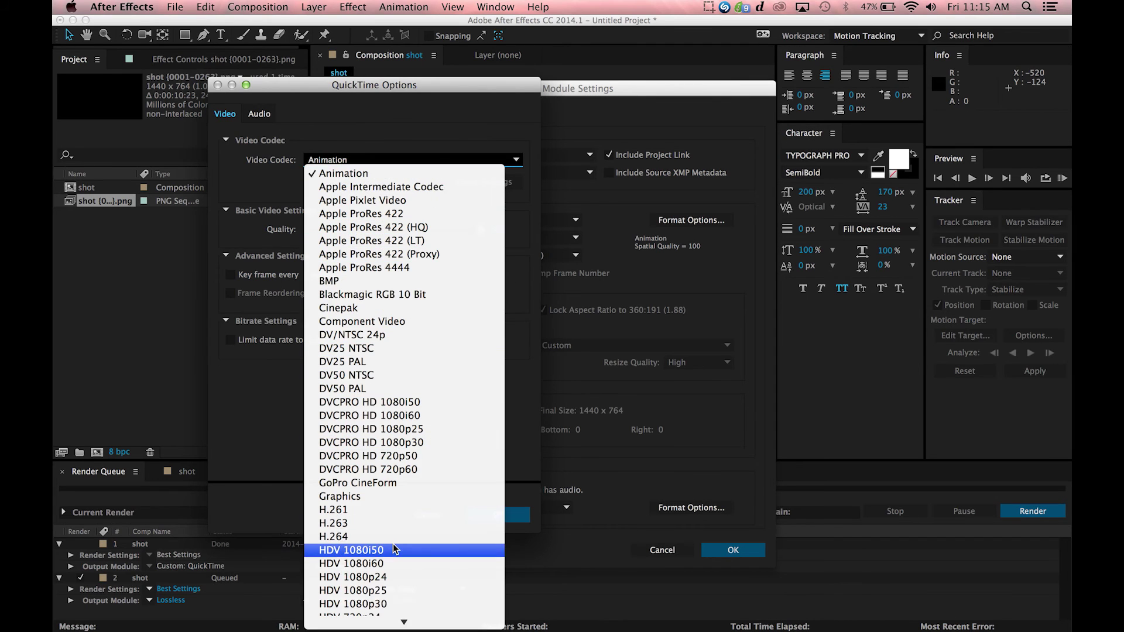
{"action": "left_click", "coordinate": [380, 545]}
{"action": "left_click", "coordinate": [352, 159]}
{"action": "scroll", "coordinate": [345, 497], "scroll_direction": "down", "scroll_amount": 2}
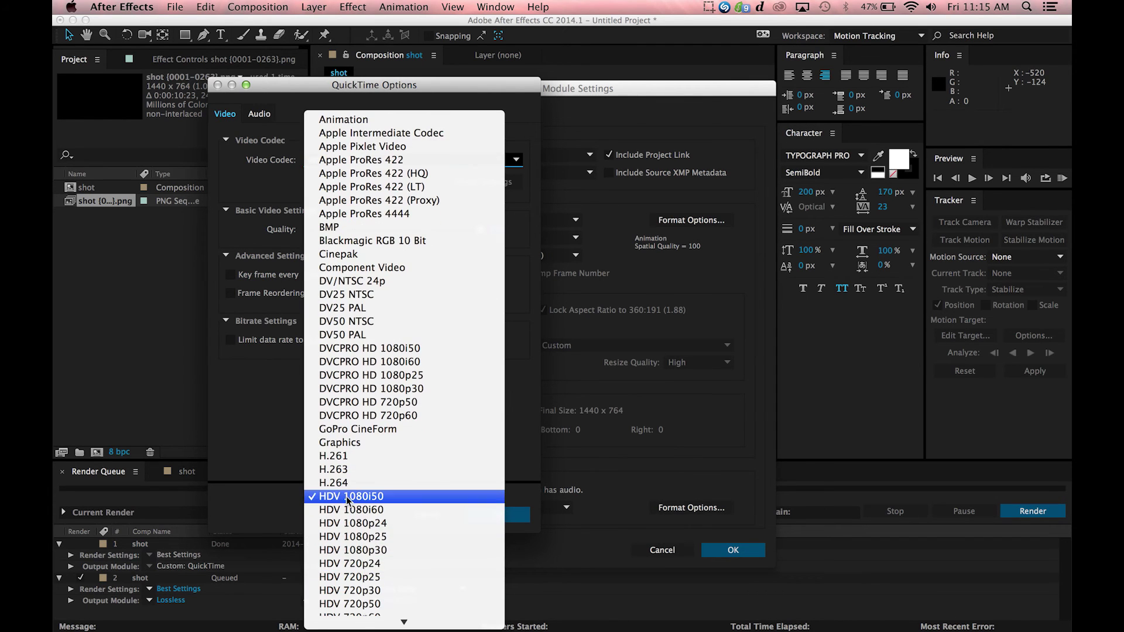
{"action": "left_click", "coordinate": [345, 483]}
{"action": "key", "text": "Return"}
{"action": "key", "text": "Return"}
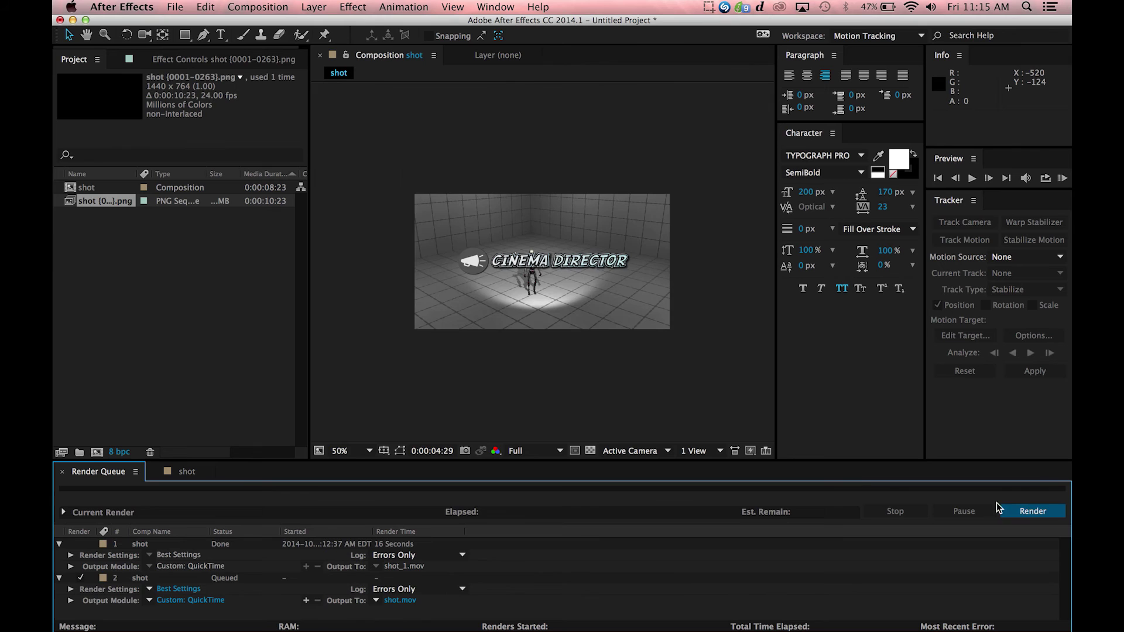
{"action": "left_click", "coordinate": [1032, 511]}
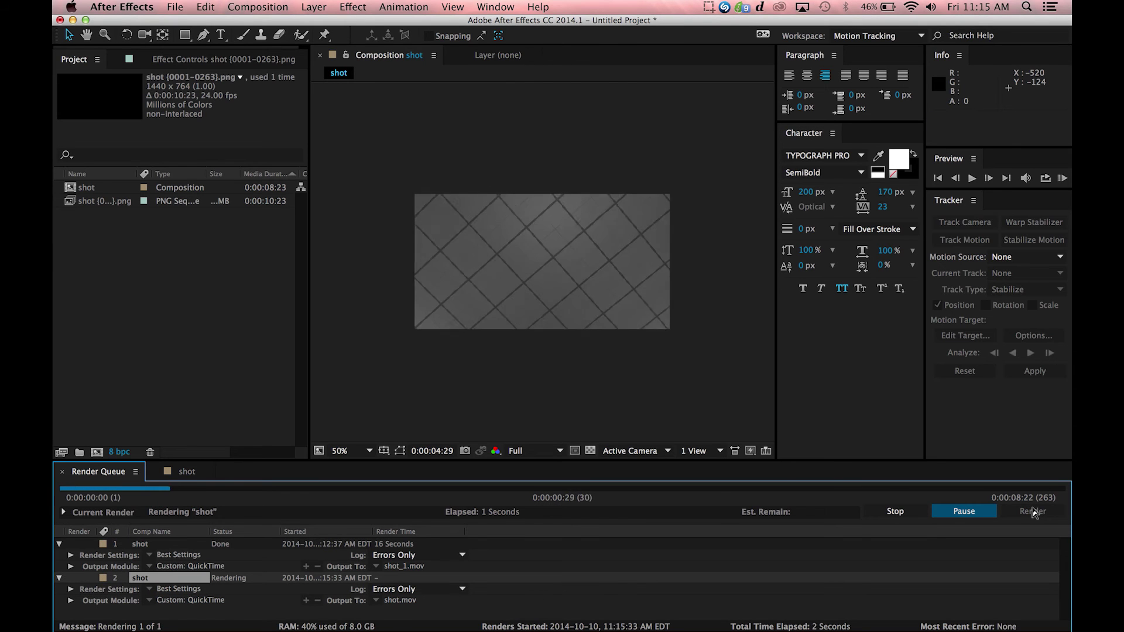